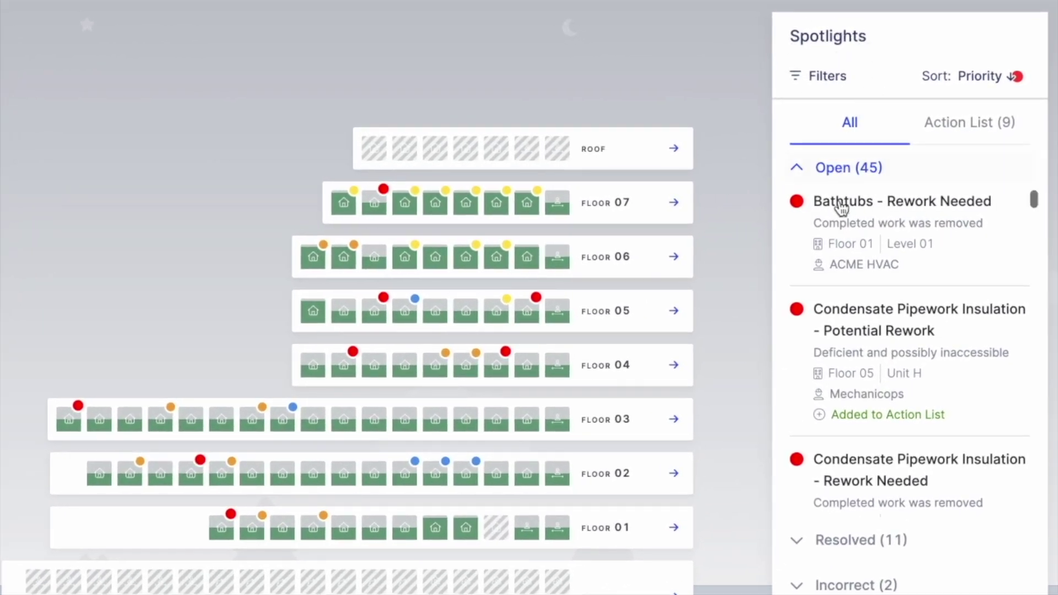
Scroll through the All Floors building view for Week 52.
scroll(876, 250, down, 3)
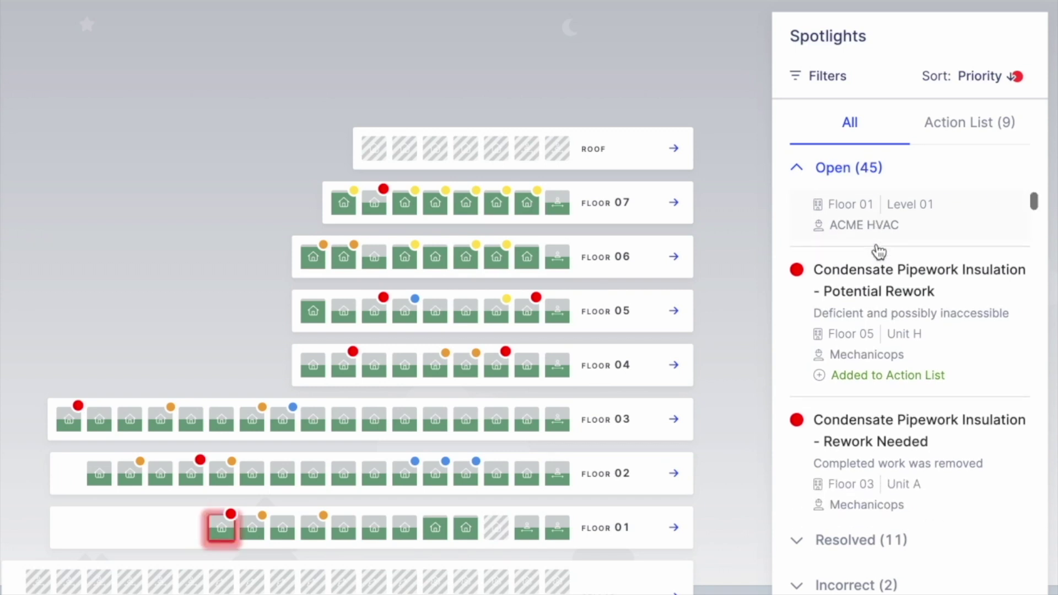
scroll(878, 250, down, 4)
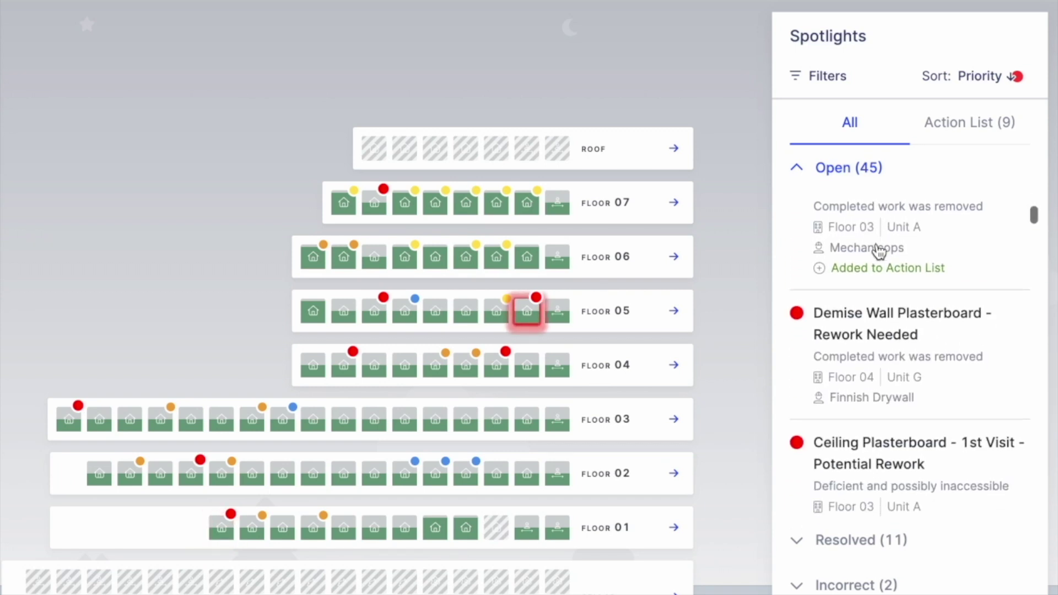
scroll(879, 251, down, 6)
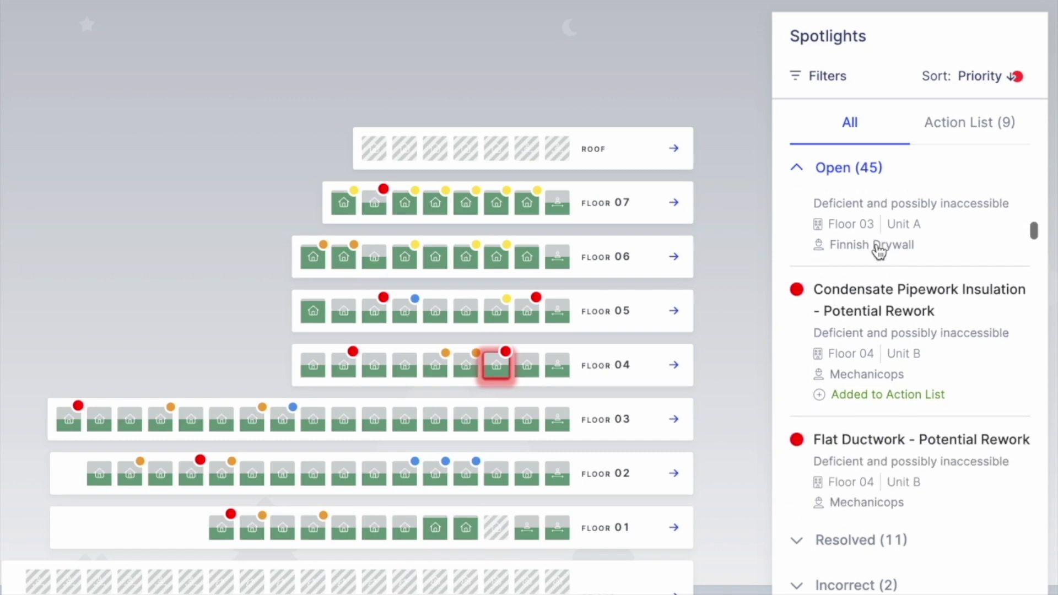
scroll(878, 251, down, 1)
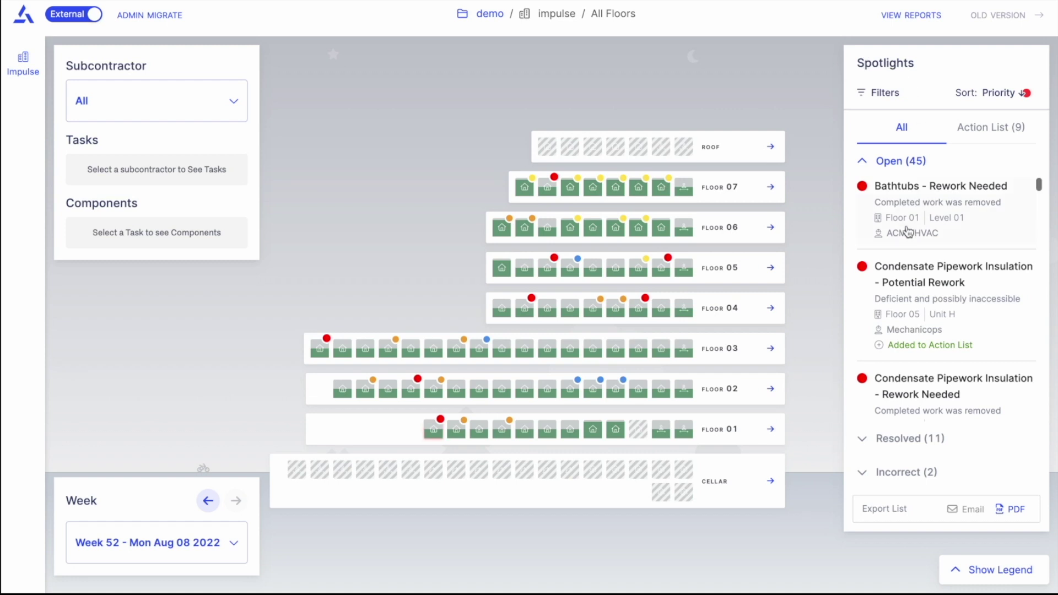
scroll(908, 231, down, 8)
scroll(908, 231, down, 6)
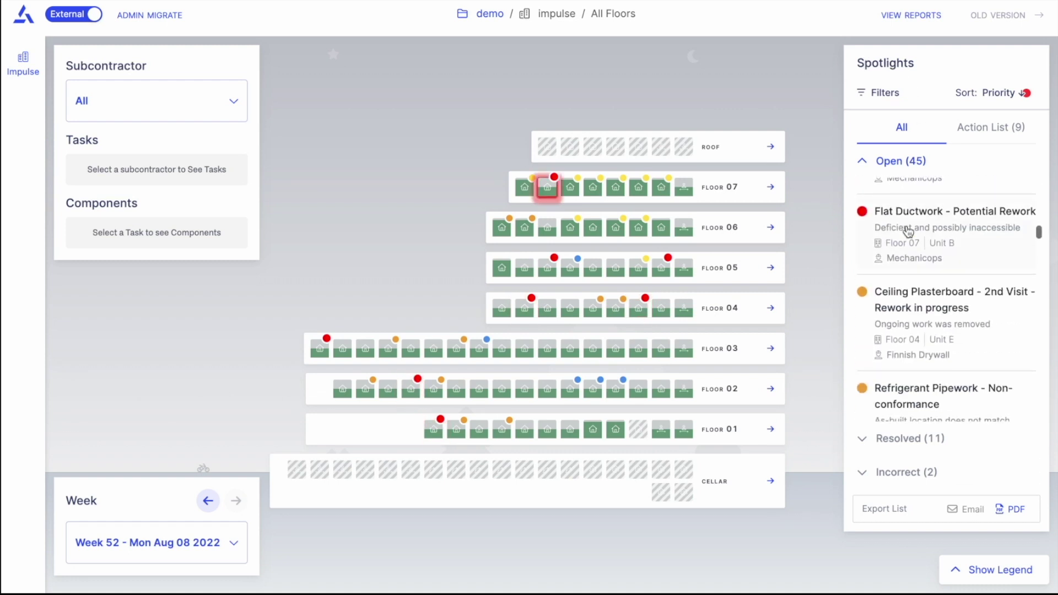
scroll(906, 229, up, 10)
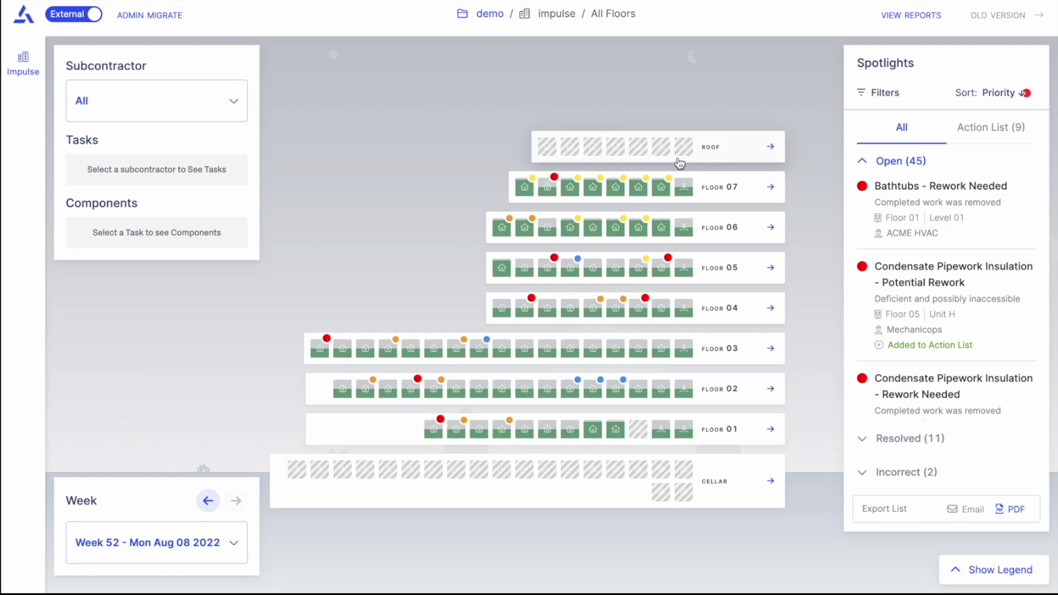
Expand the Subcontractor filter and browse the full list of subcontractors.
click(237, 118)
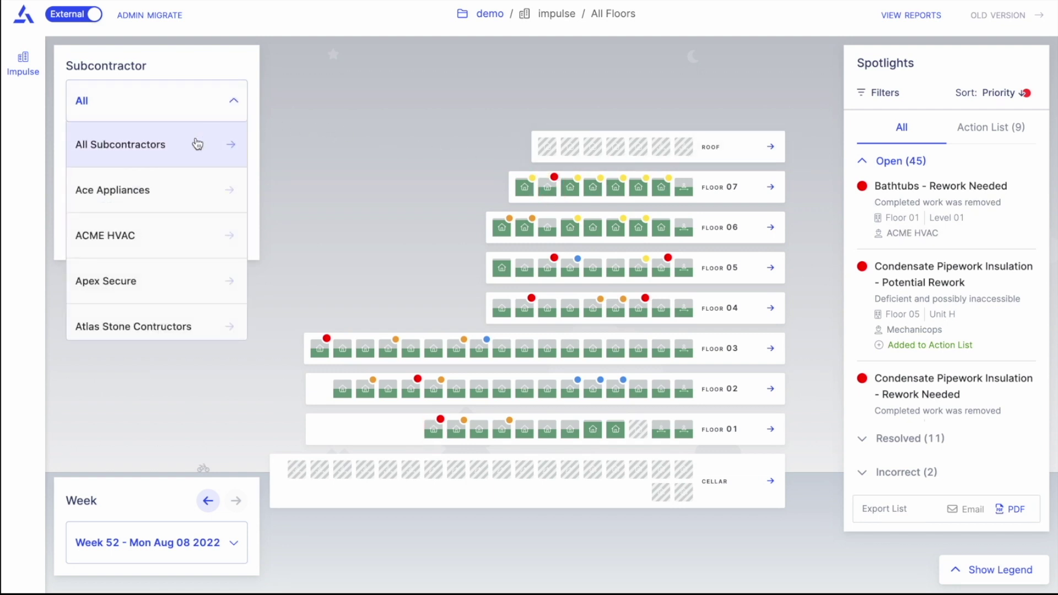
scroll(176, 173, down, 2)
scroll(178, 173, down, 3)
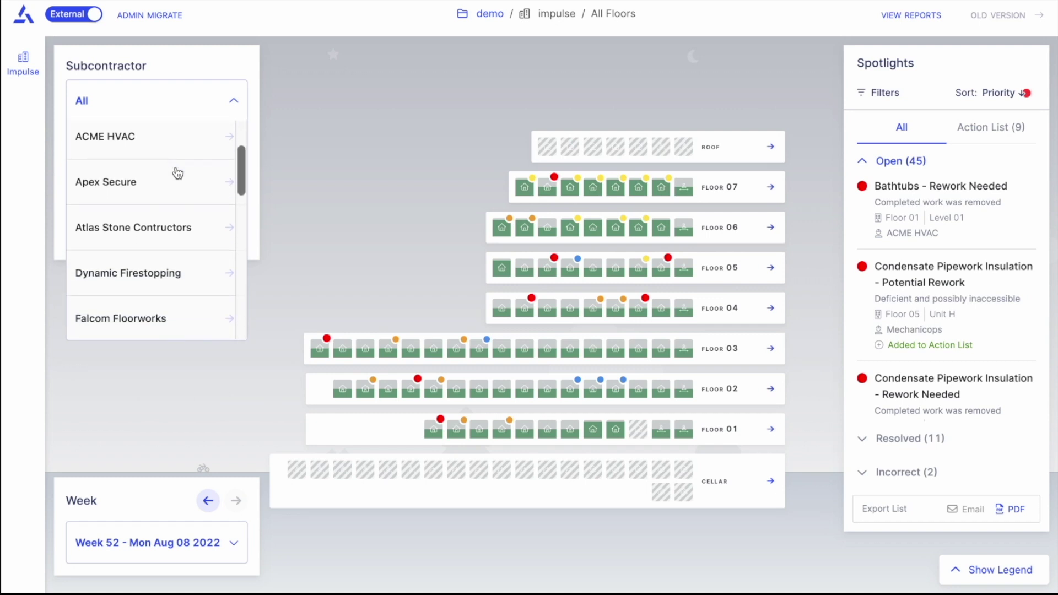
scroll(178, 173, down, 3)
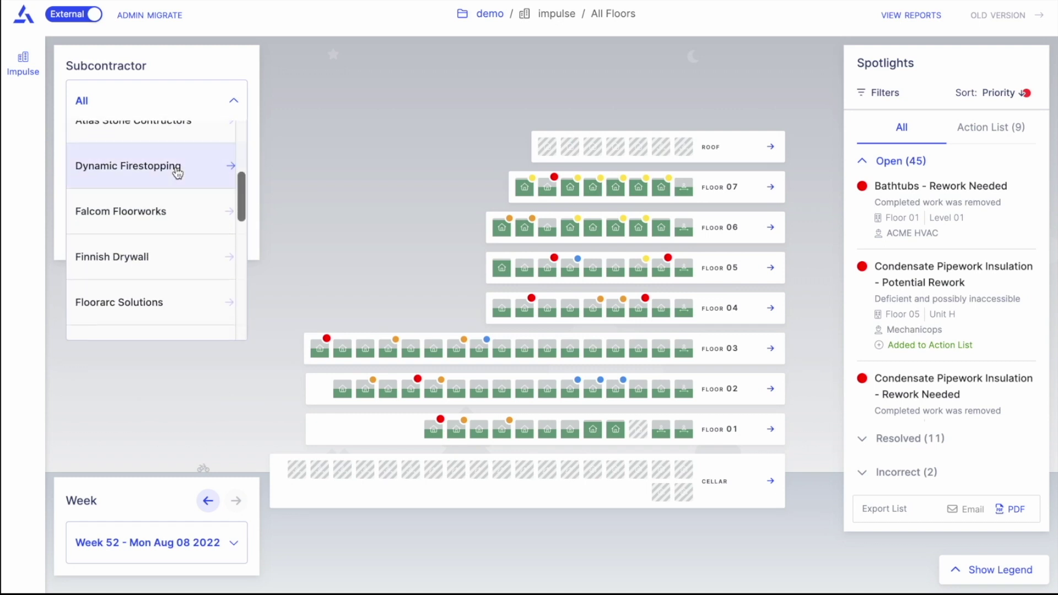
scroll(177, 173, down, 3)
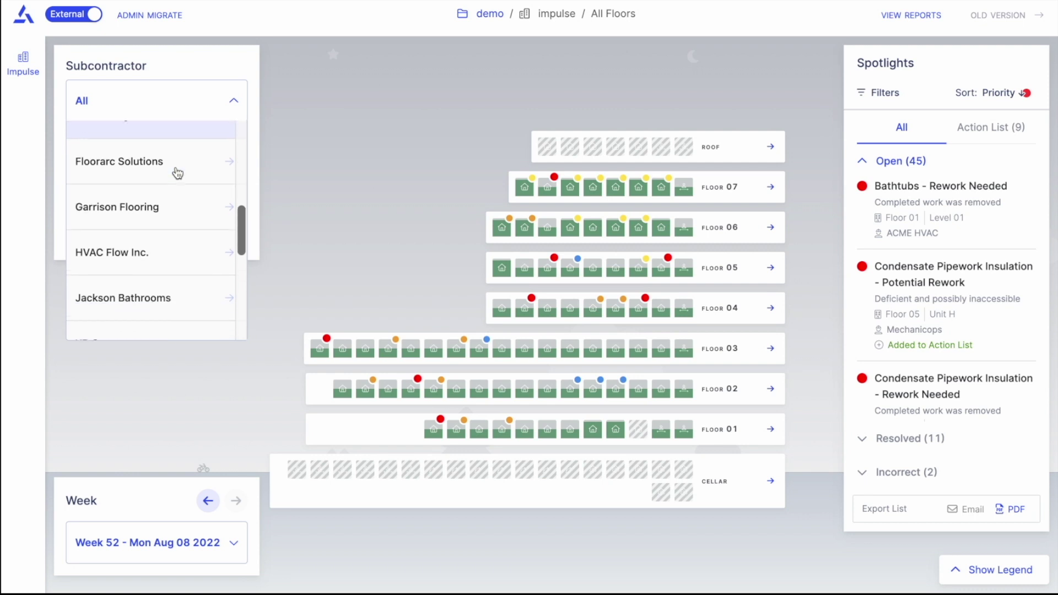
scroll(178, 173, down, 3)
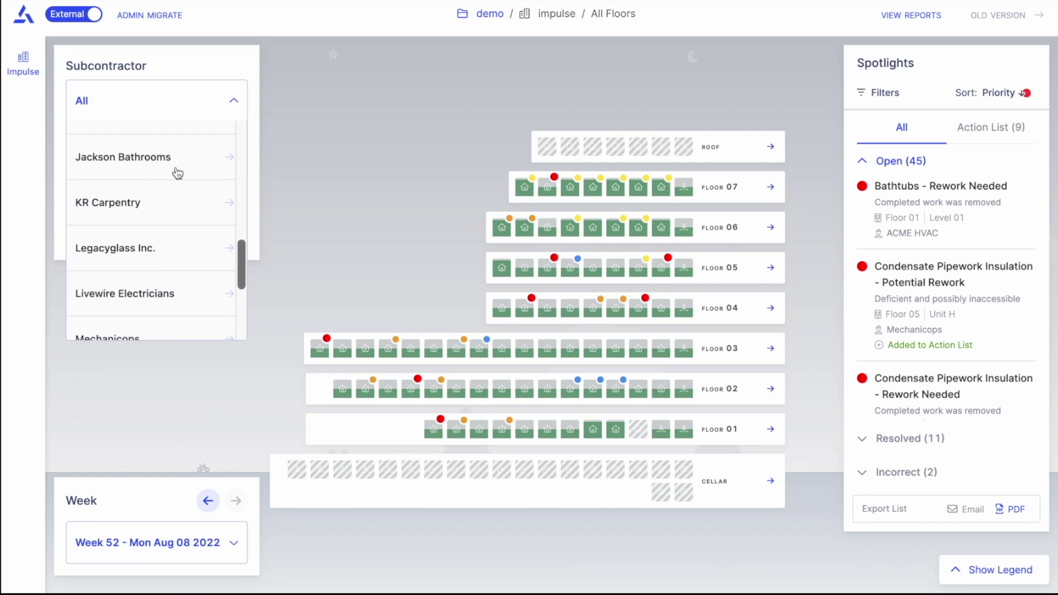
scroll(178, 173, down, 3)
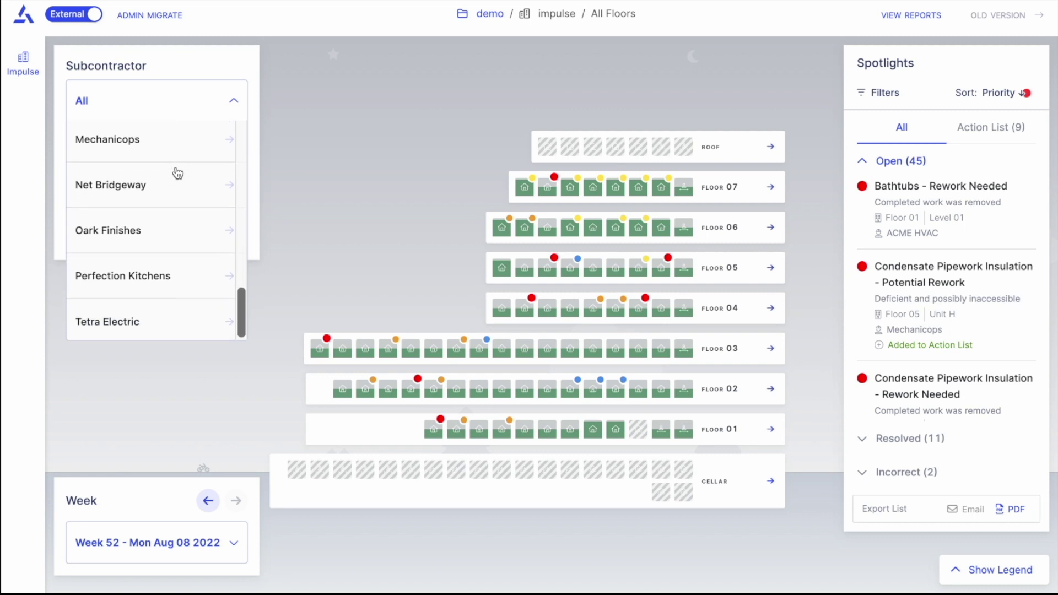
scroll(177, 173, up, 1)
scroll(178, 173, up, 1)
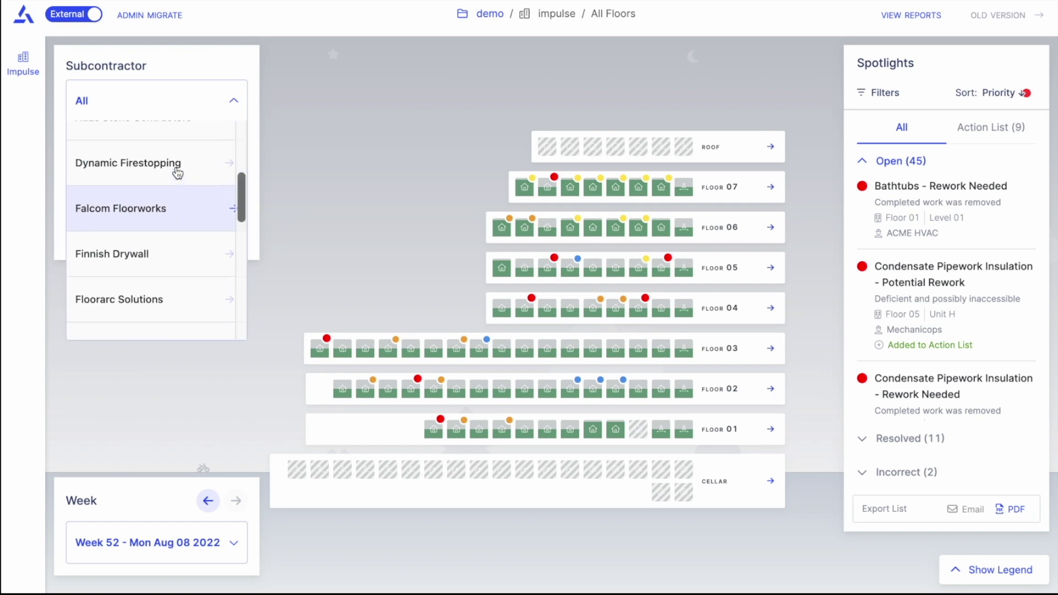
scroll(177, 173, up, 1)
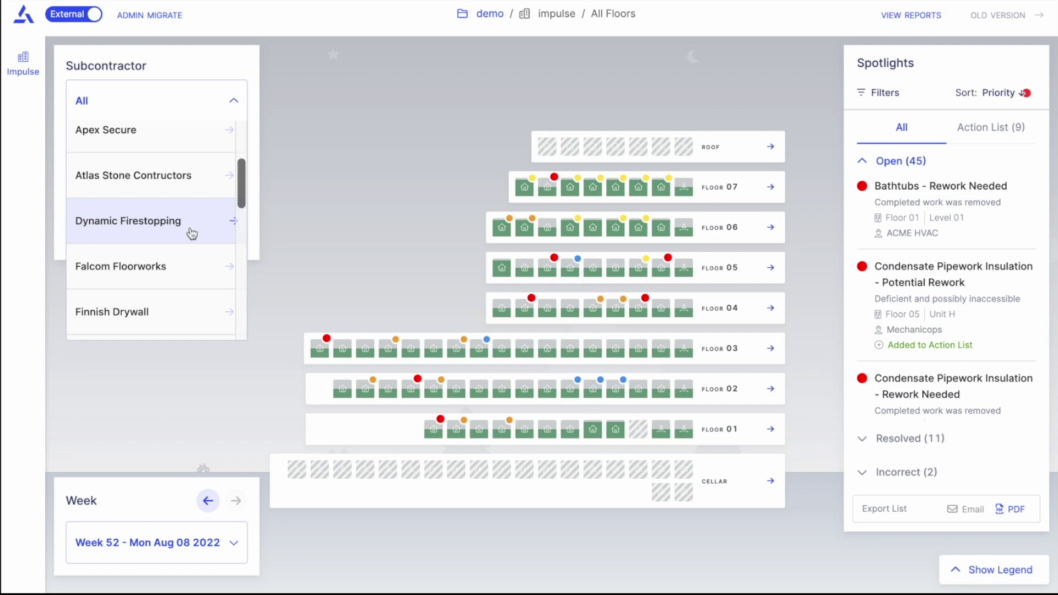
scroll(187, 271, down, 2)
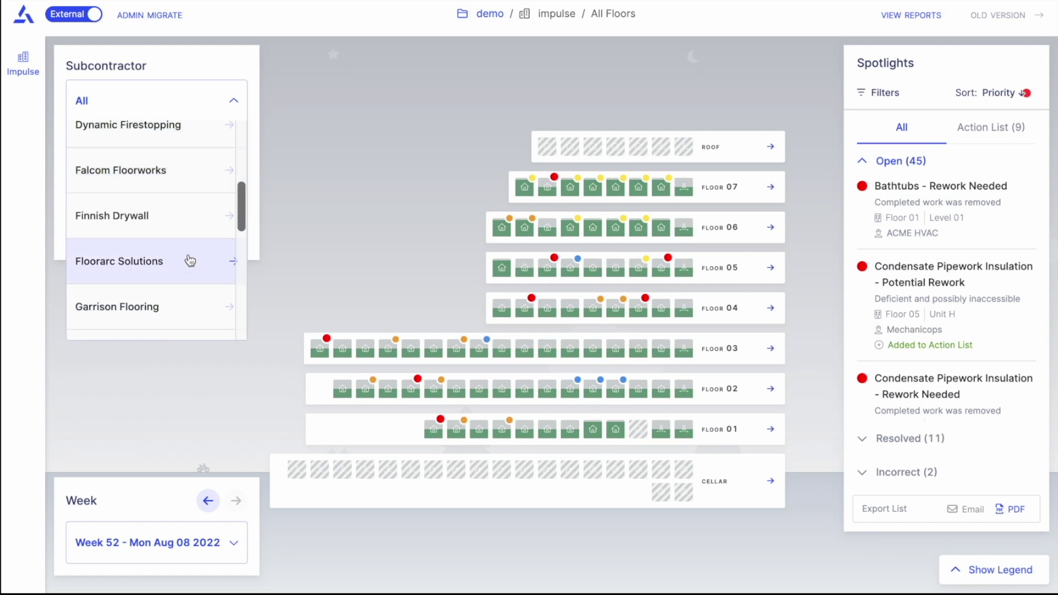
Filter the building view to Finnish Drywall, showing 11 open and 10 resolved spotlights.
click(188, 217)
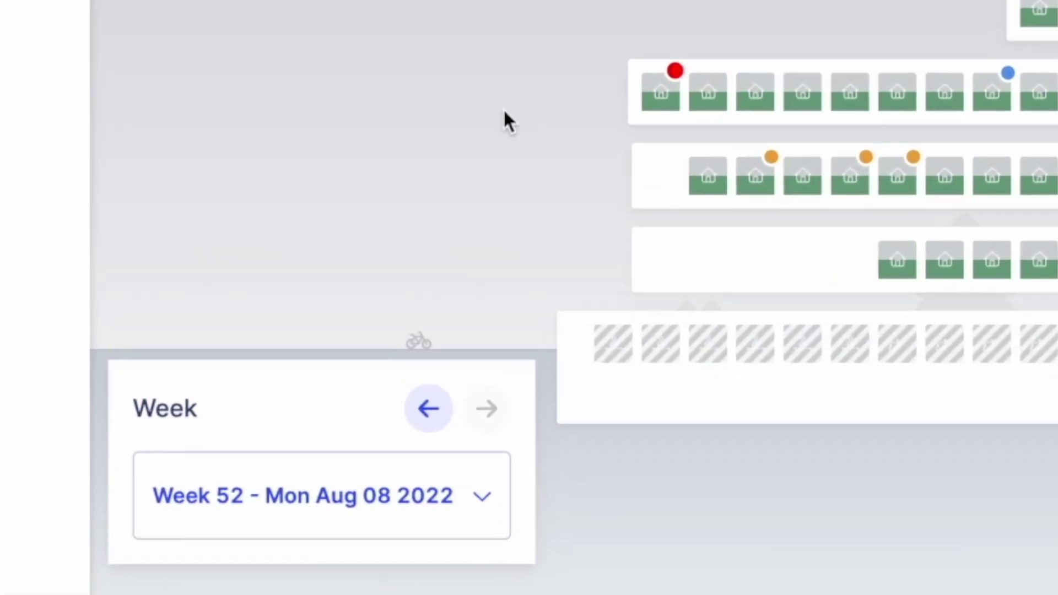
click(211, 524)
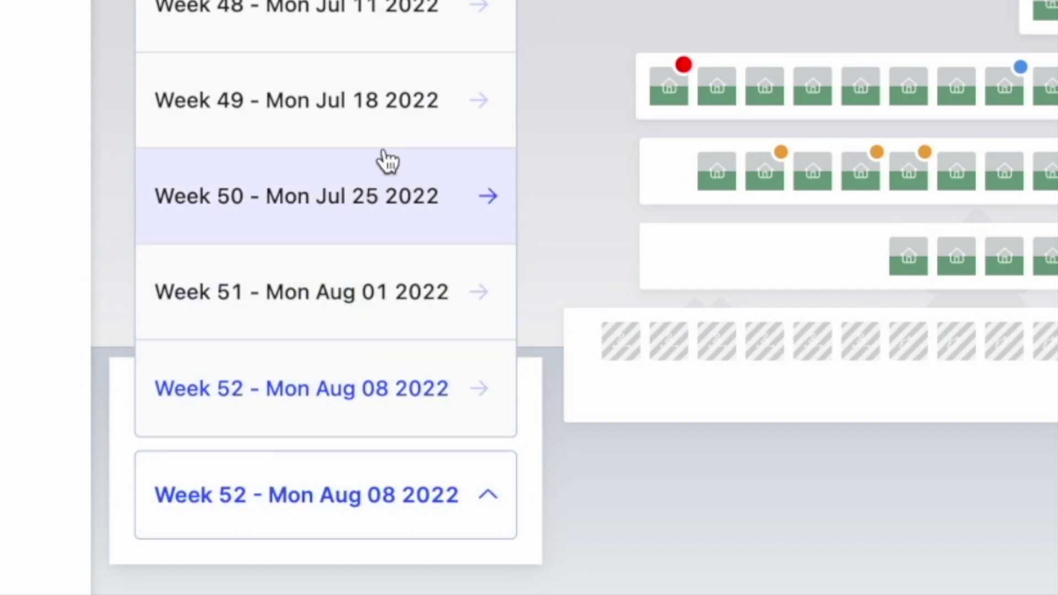
scroll(388, 161, up, 5)
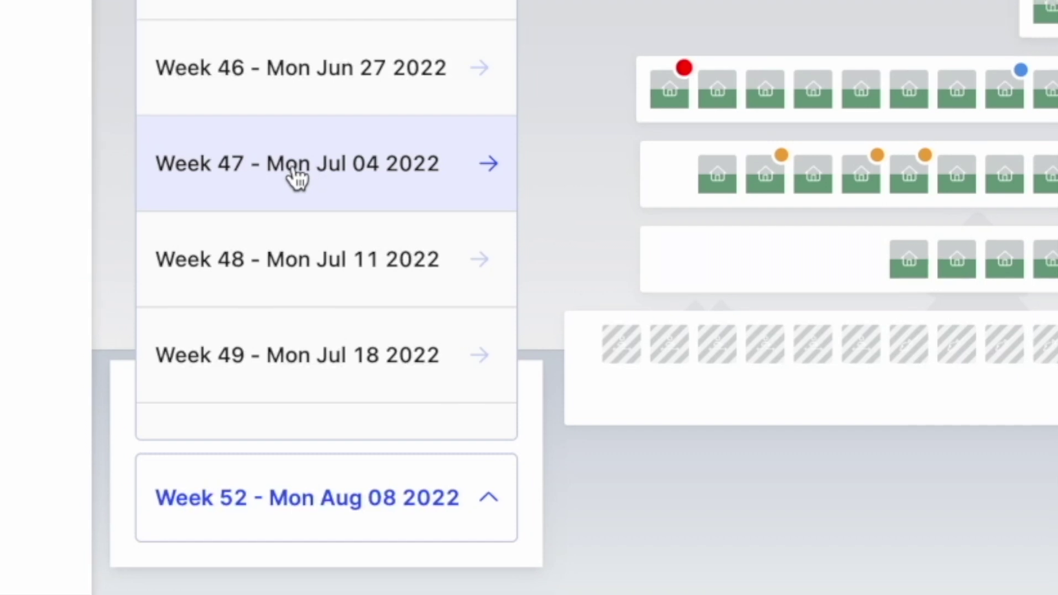
click(297, 176)
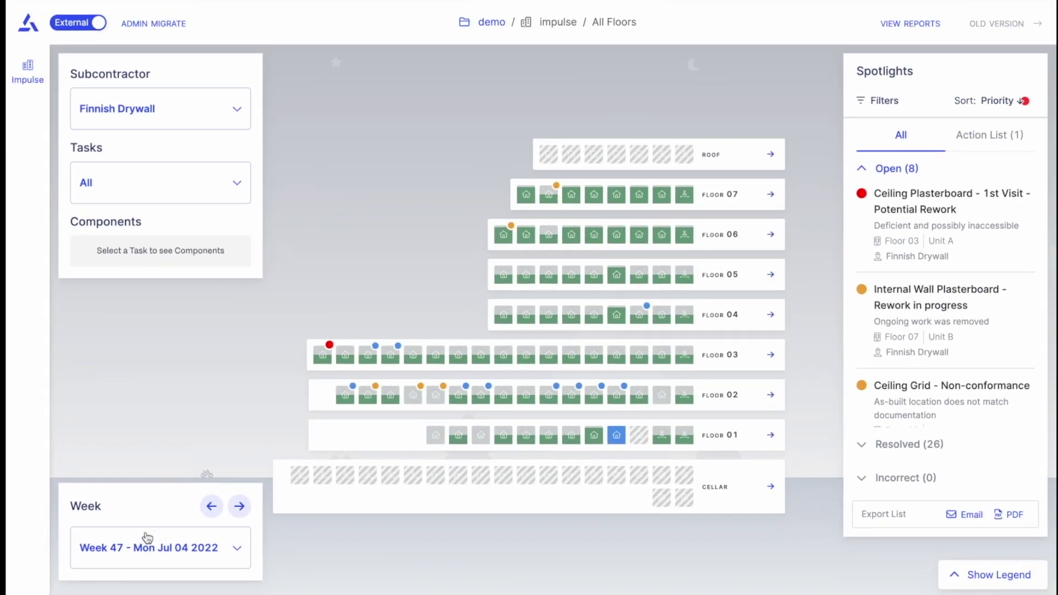
click(142, 546)
scroll(149, 486, down, 1)
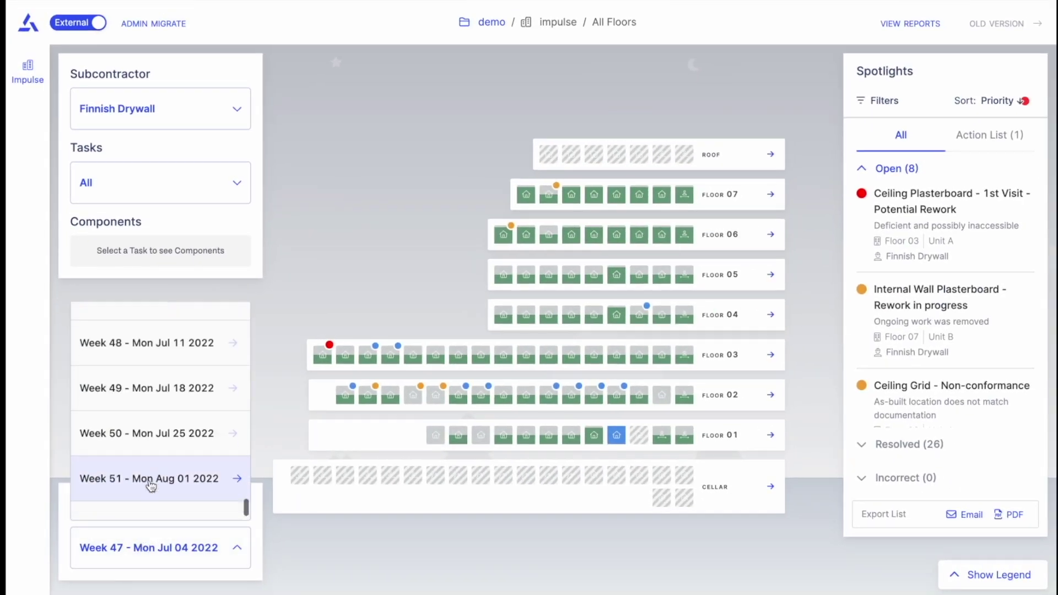
scroll(150, 486, down, 1)
click(145, 498)
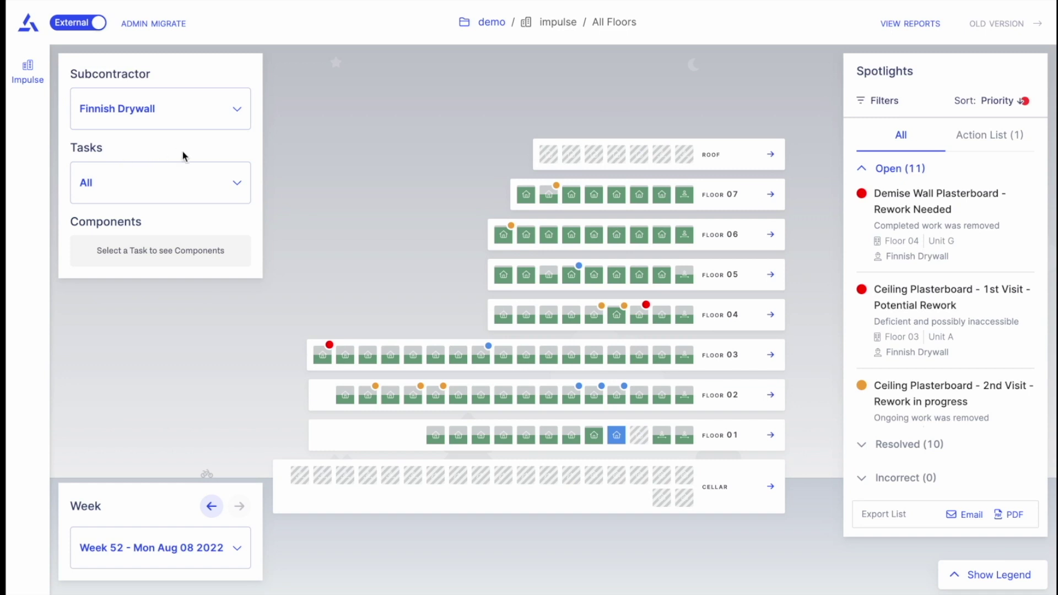
Set the Tasks filter to Drywall Ceiling, leaving 2 open Floor 04 ceiling rework spotlights.
click(195, 192)
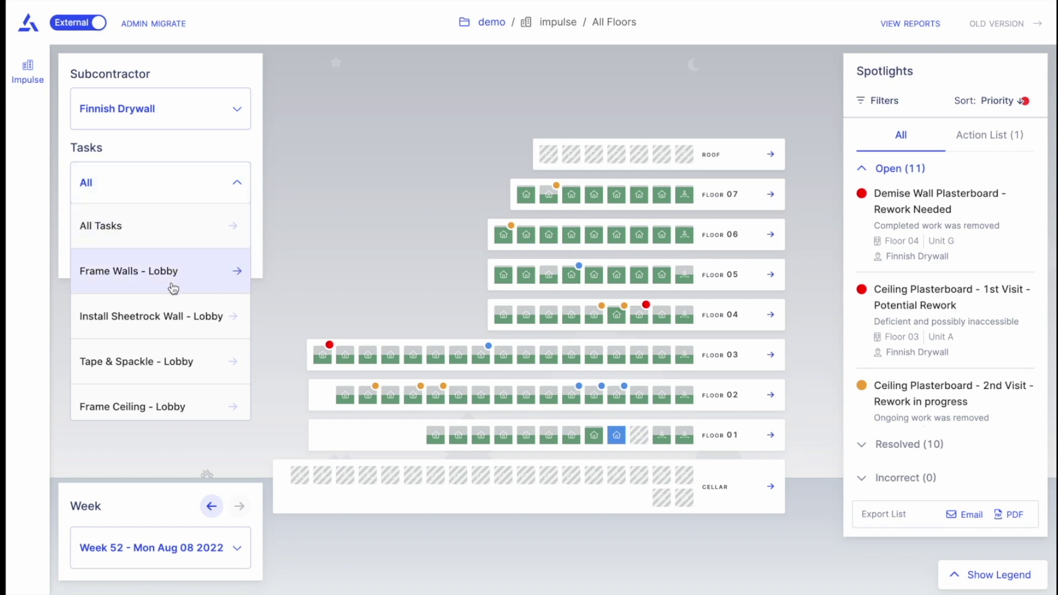
scroll(172, 284, down, 3)
scroll(173, 287, down, 4)
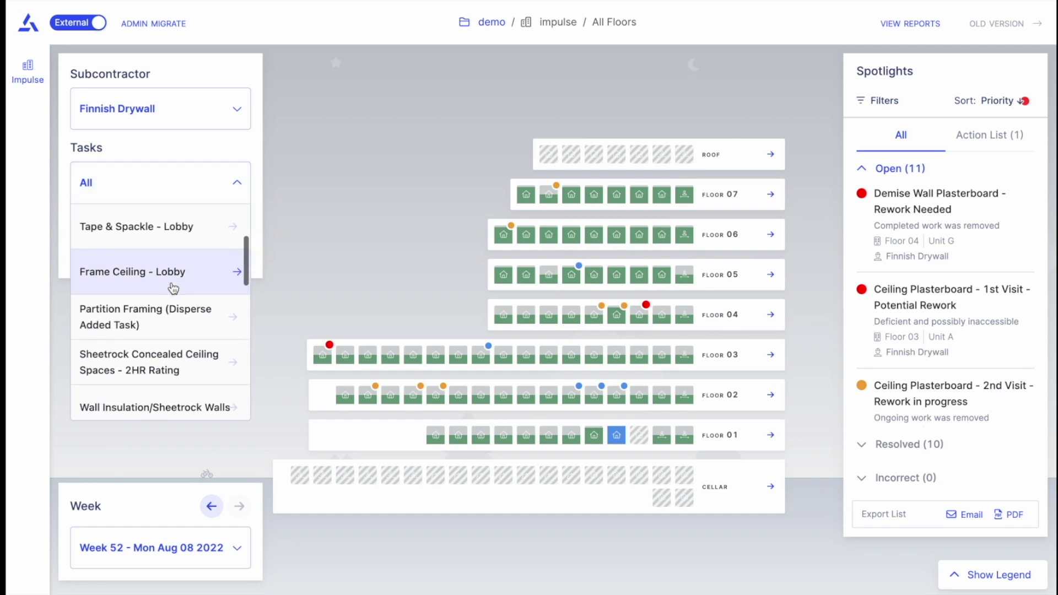
scroll(174, 288, down, 4)
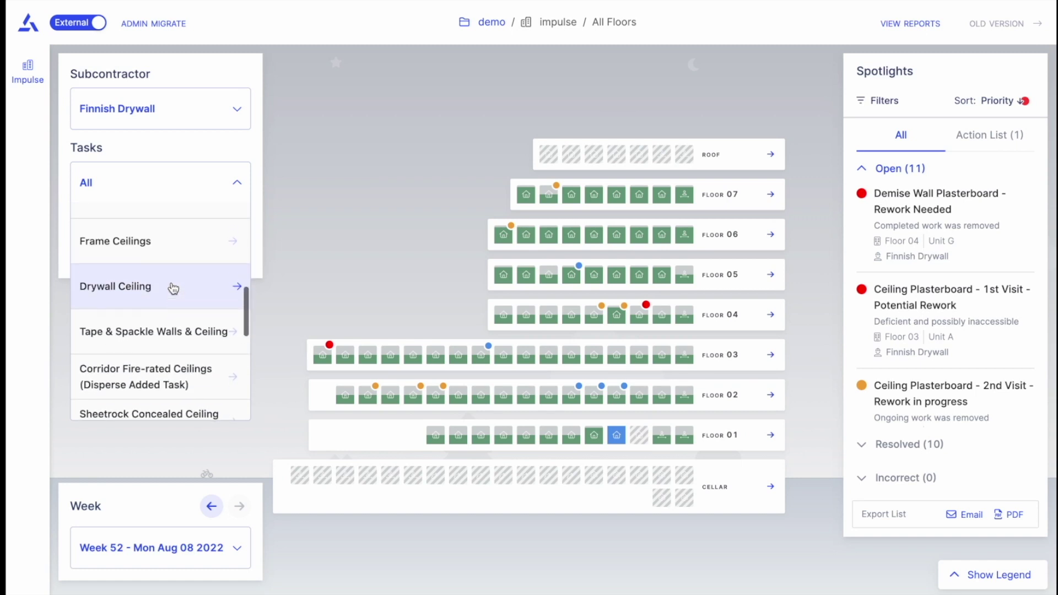
scroll(174, 287, down, 2)
scroll(174, 288, down, 1)
scroll(173, 287, up, 2)
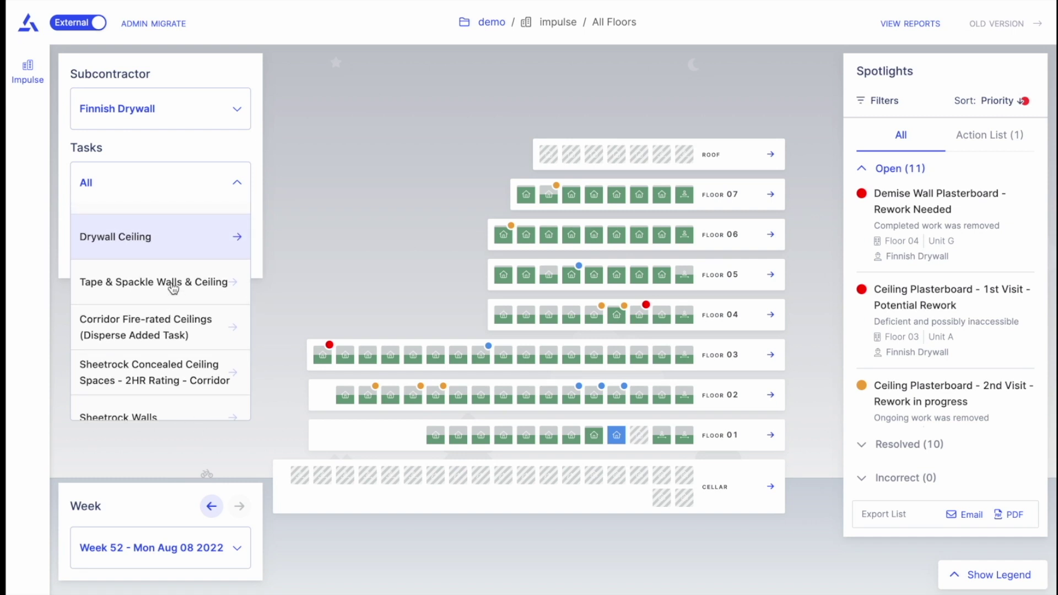
scroll(173, 288, down, 3)
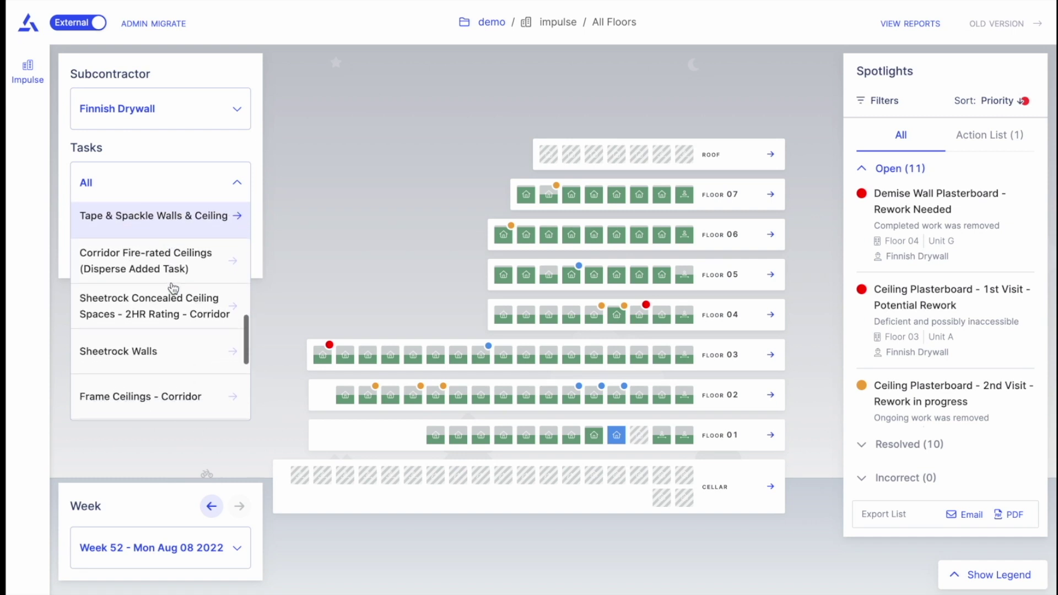
scroll(174, 287, down, 1)
scroll(173, 288, up, 5)
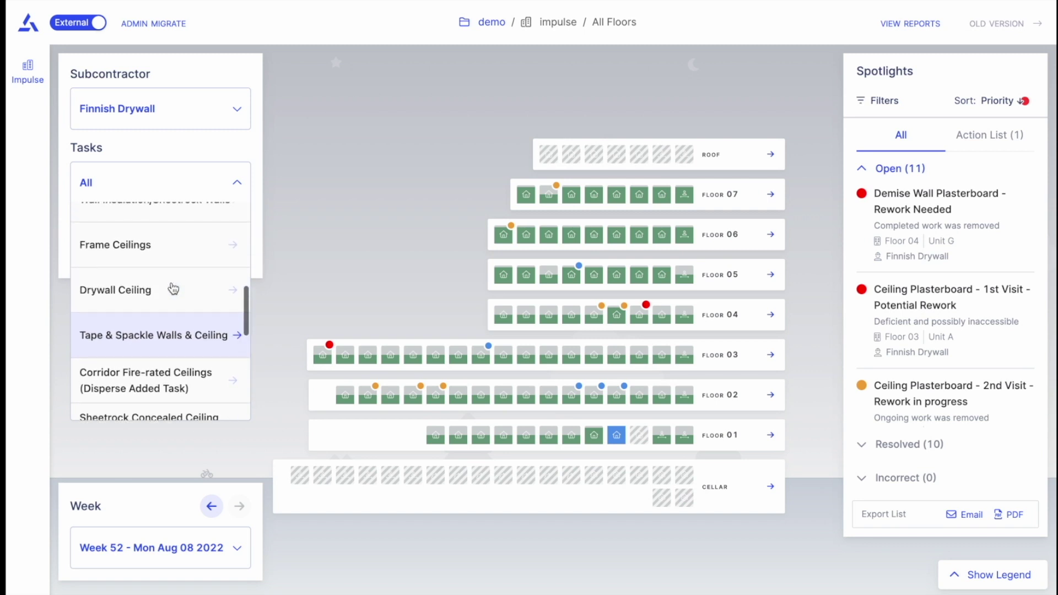
scroll(174, 288, up, 5)
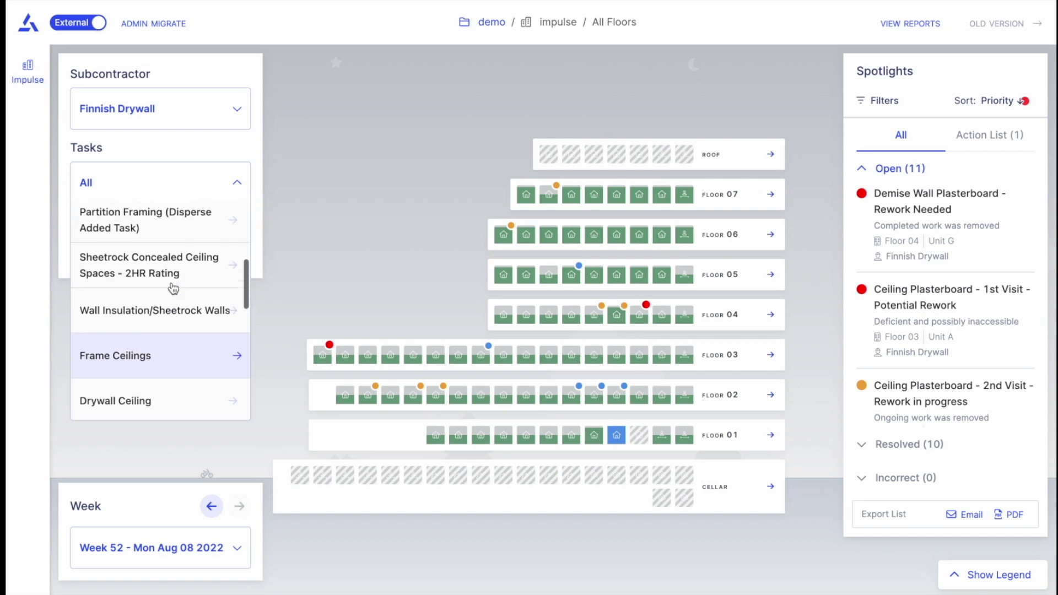
scroll(174, 288, up, 1)
scroll(174, 287, down, 4)
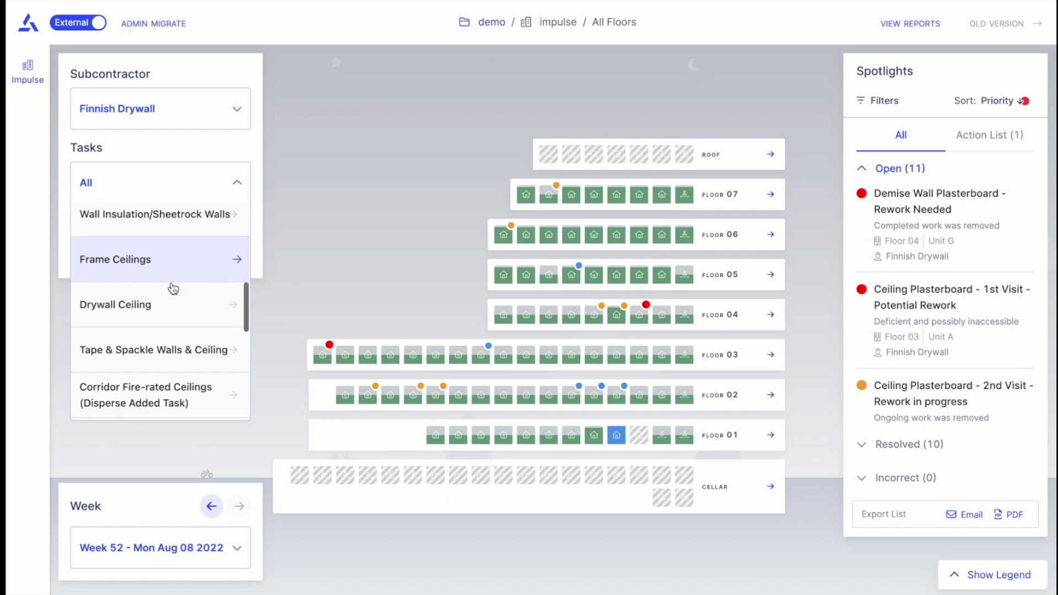
scroll(174, 288, down, 4)
scroll(173, 288, up, 2)
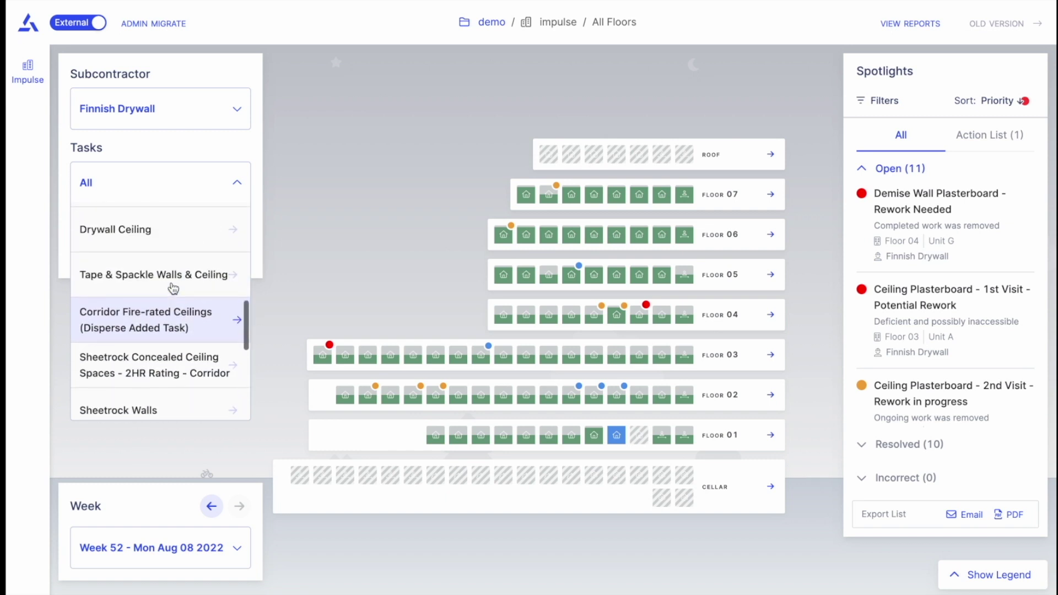
click(183, 241)
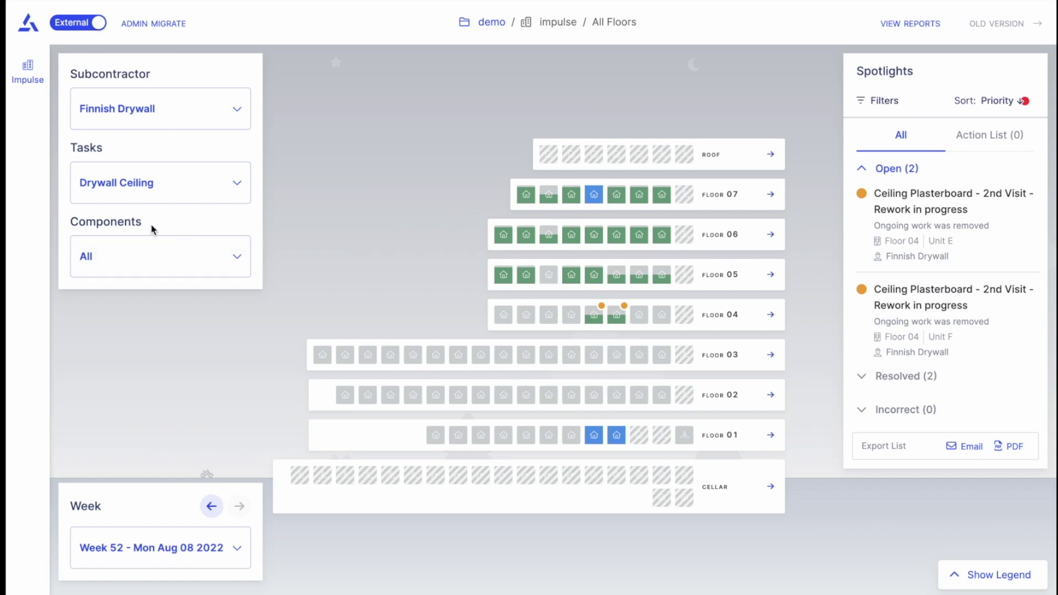
drag(146, 226, 69, 222)
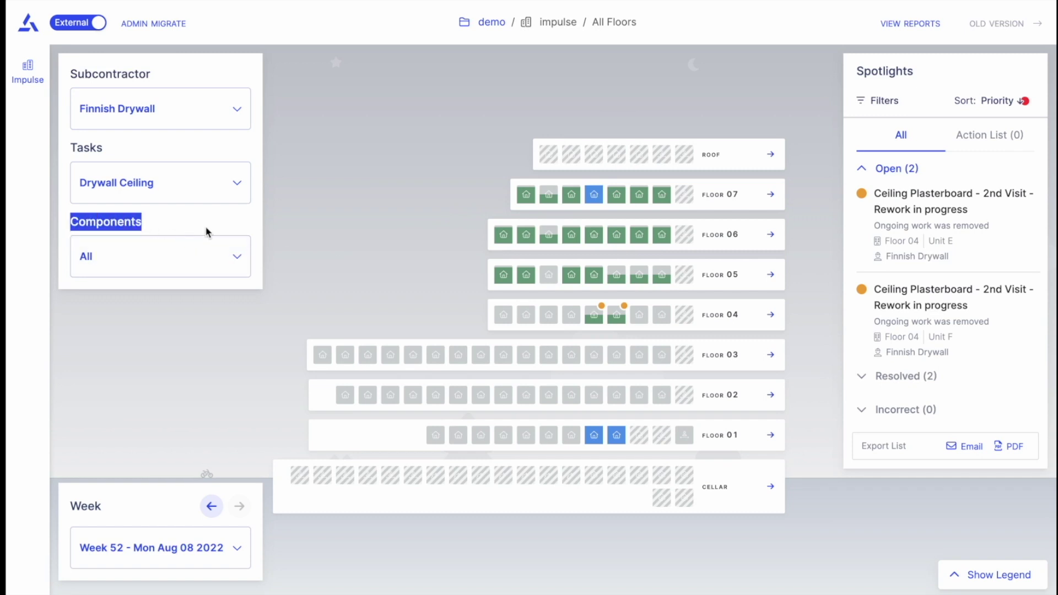
click(230, 227)
click(197, 266)
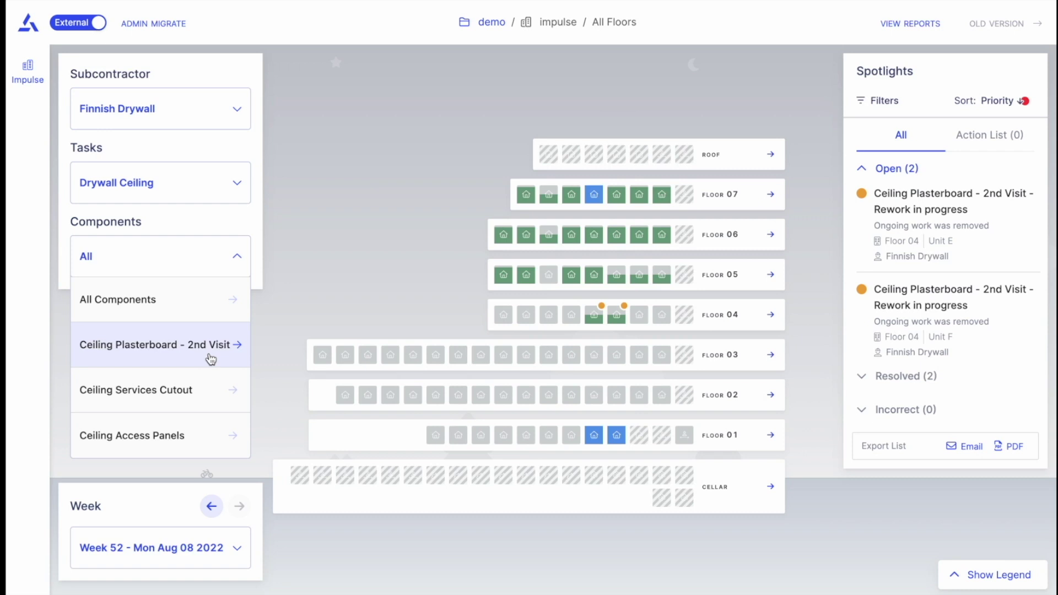
click(199, 390)
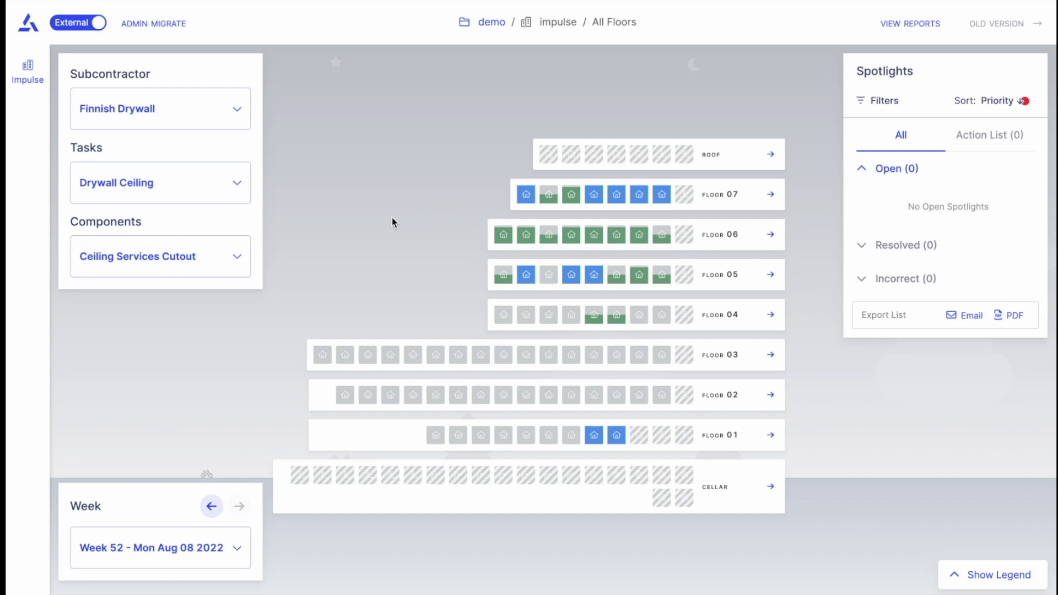
click(200, 261)
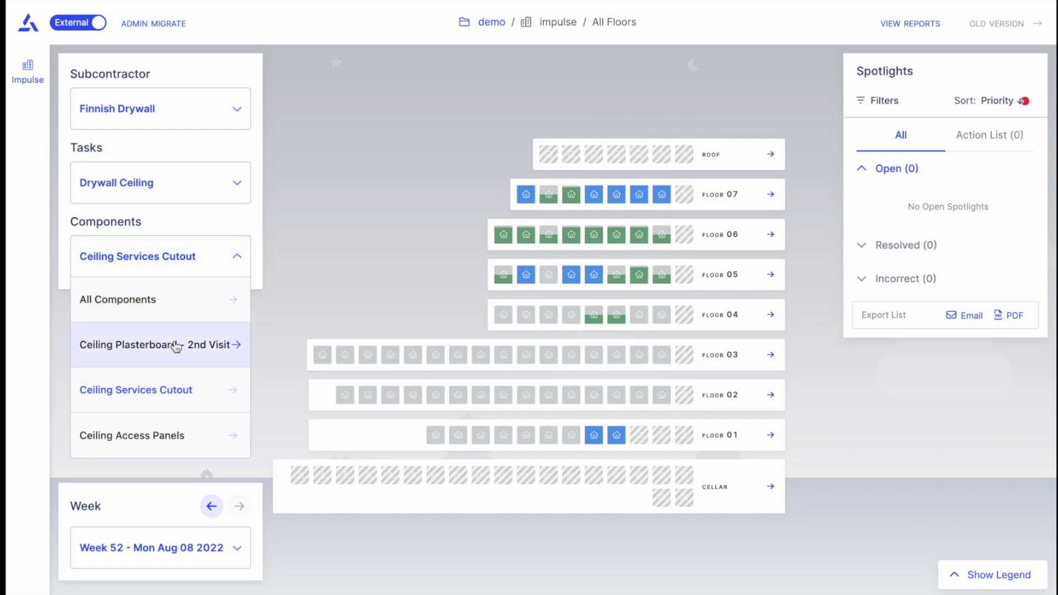
click(168, 306)
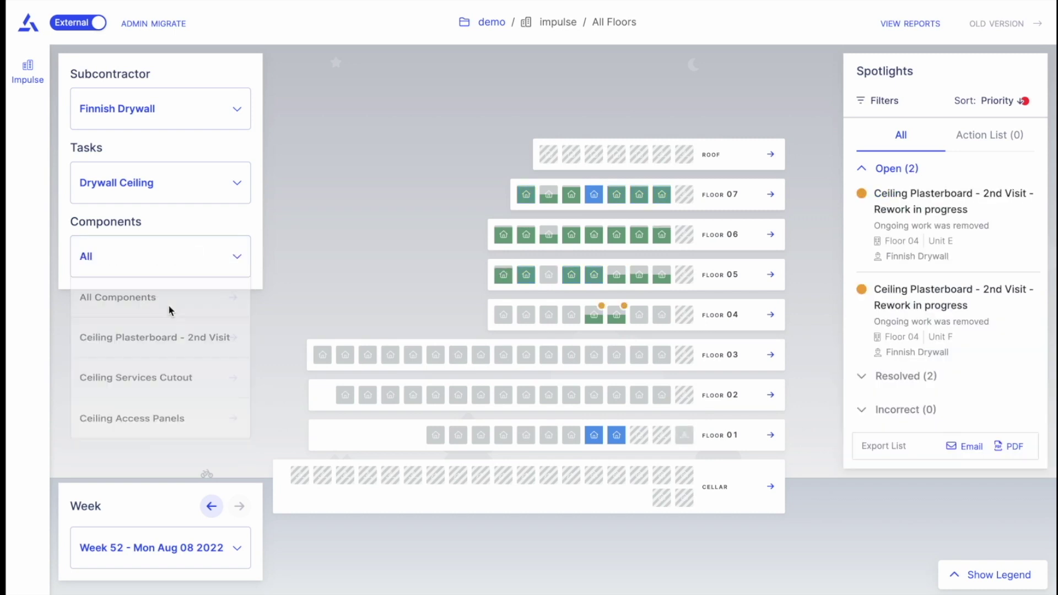
Reset the Tasks filter to All Tasks, restoring 11 open and 10 resolved spotlights.
click(217, 190)
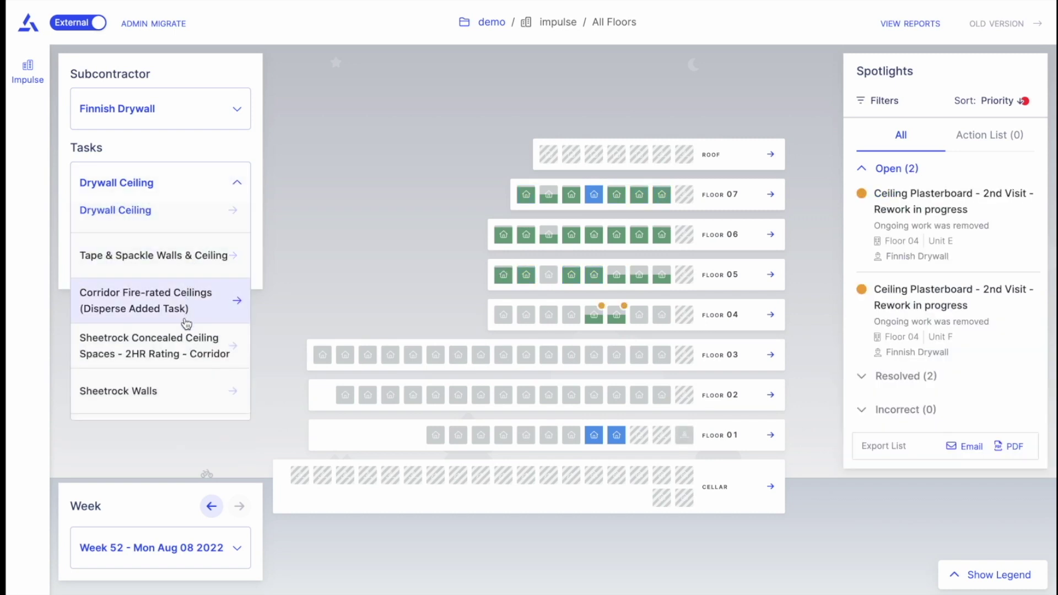
scroll(186, 331, down, 1)
scroll(186, 334, down, 5)
scroll(186, 334, up, 4)
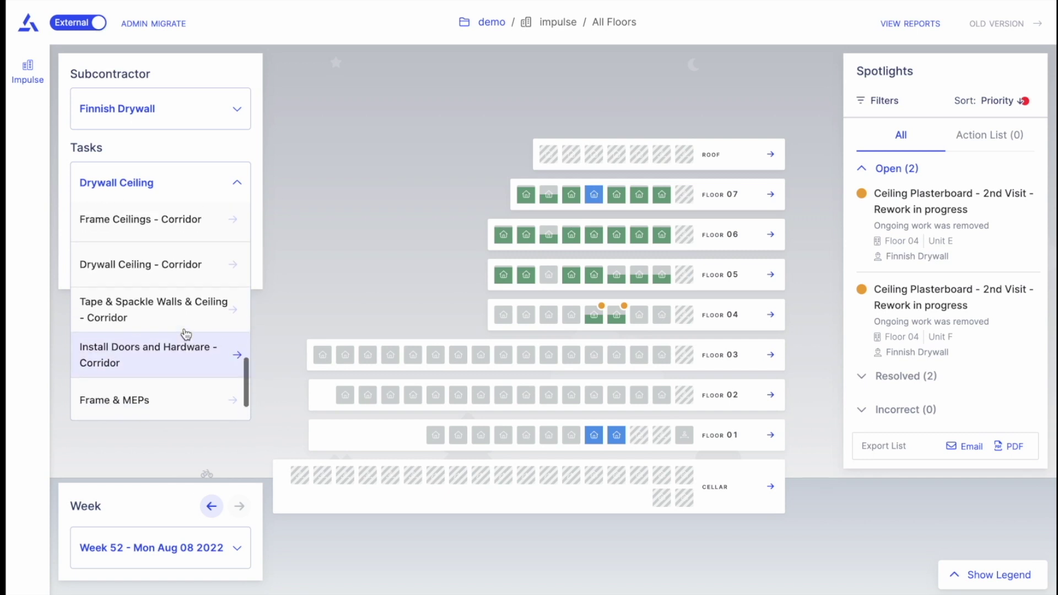
scroll(186, 333, up, 10)
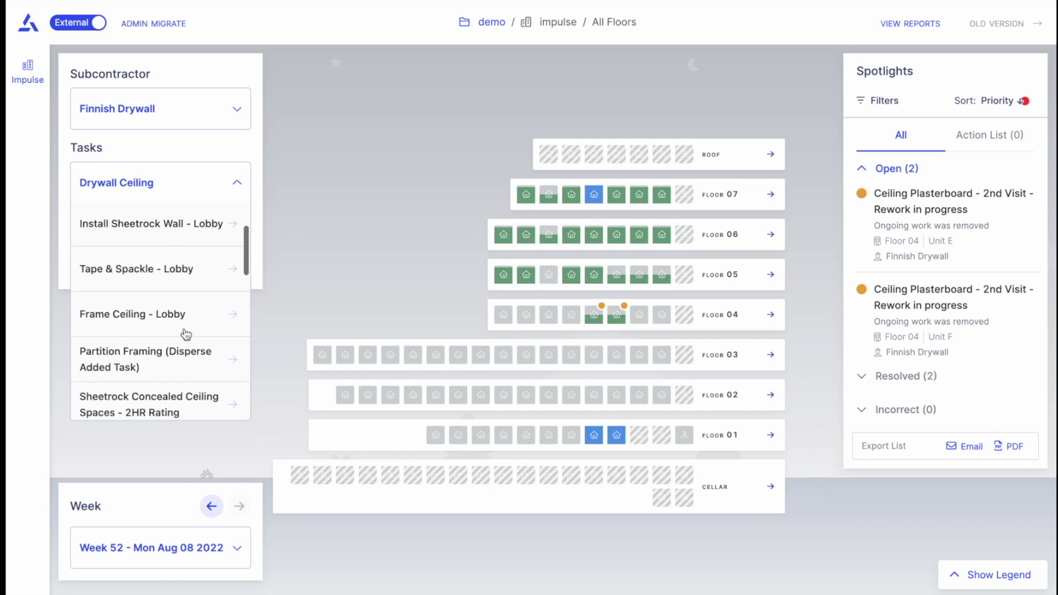
click(169, 231)
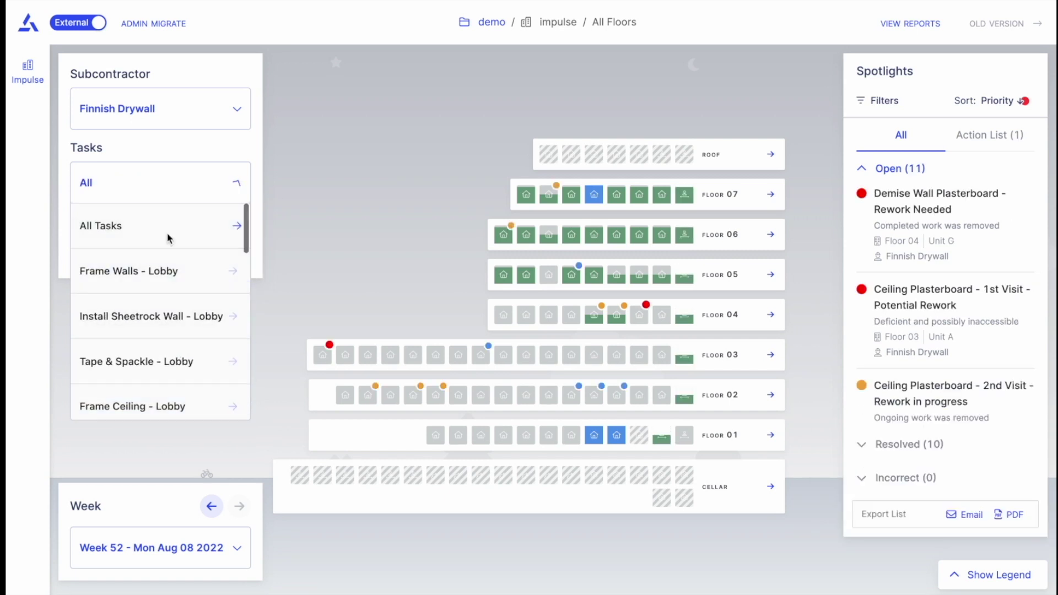
click(180, 113)
scroll(171, 190, down, 3)
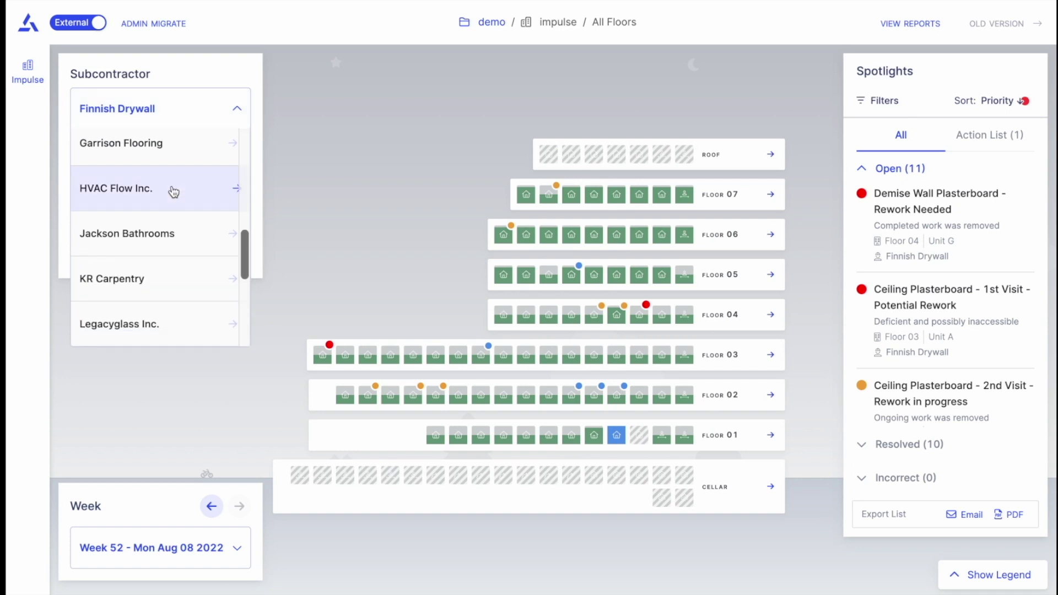
scroll(173, 191, down, 3)
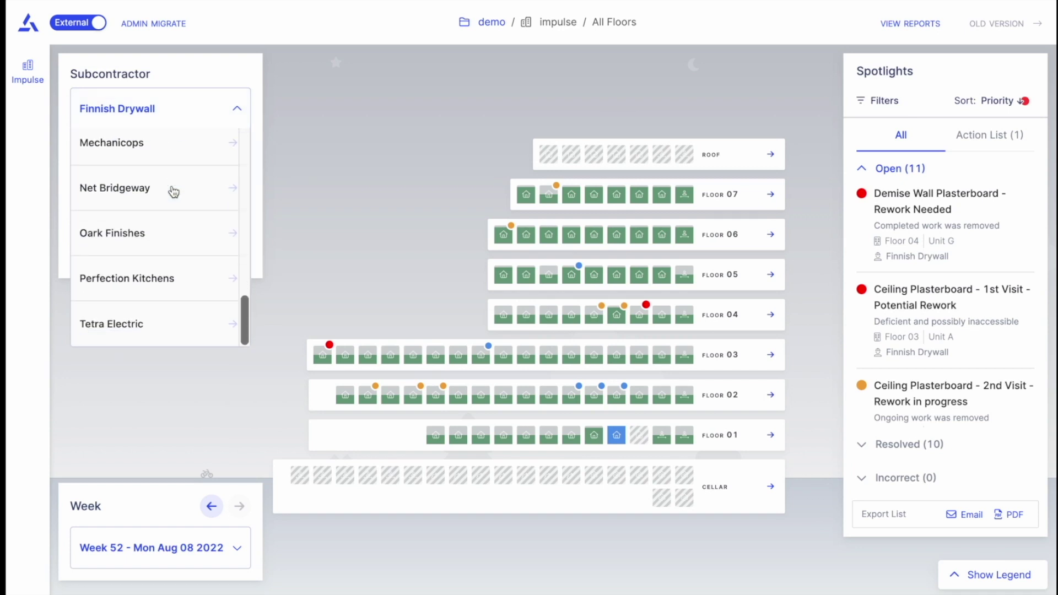
scroll(174, 192, up, 8)
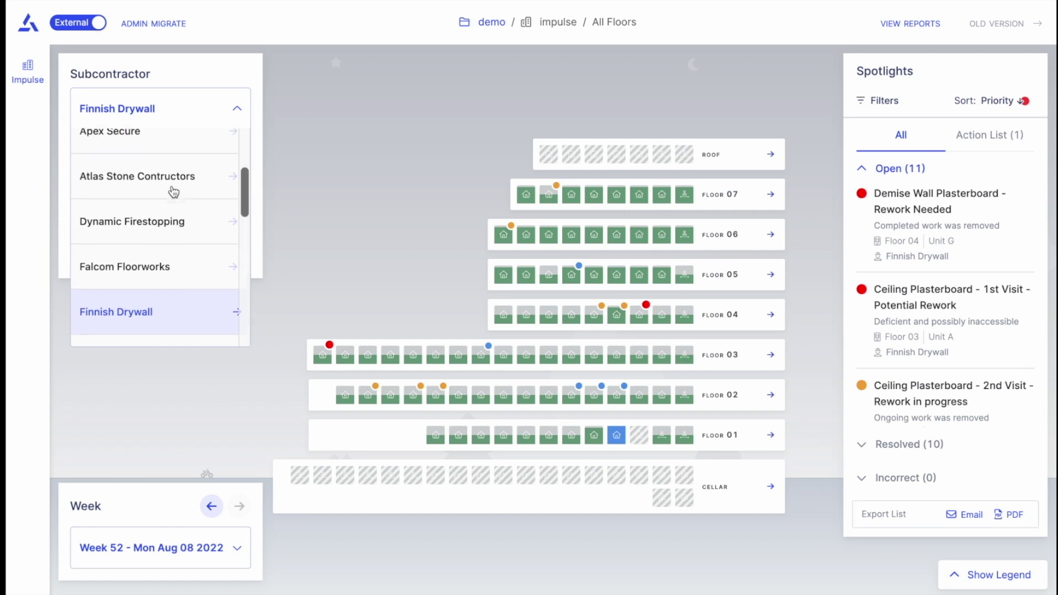
scroll(173, 191, up, 3)
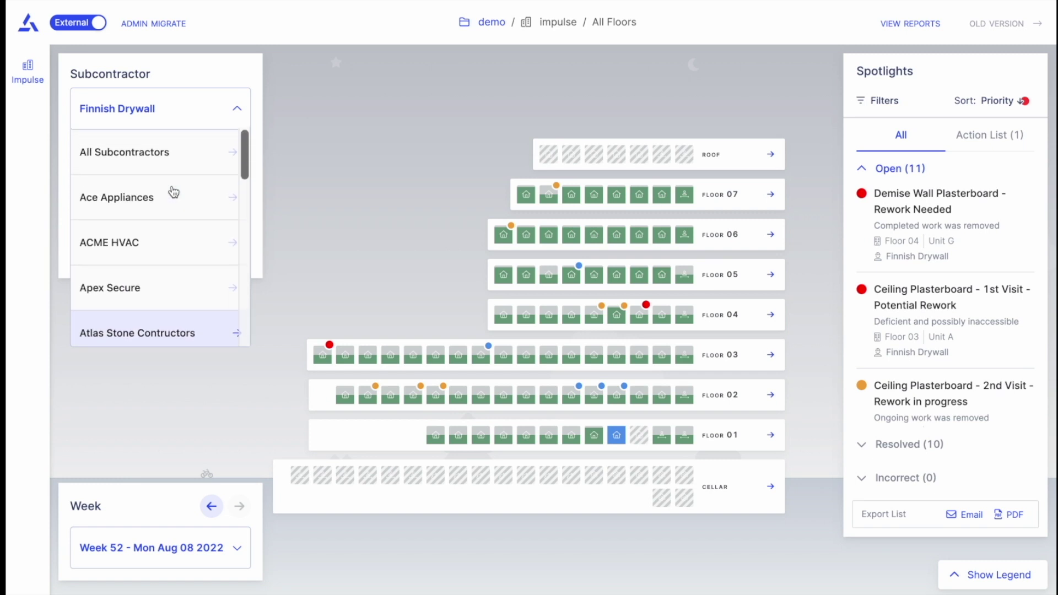
scroll(173, 192, down, 3)
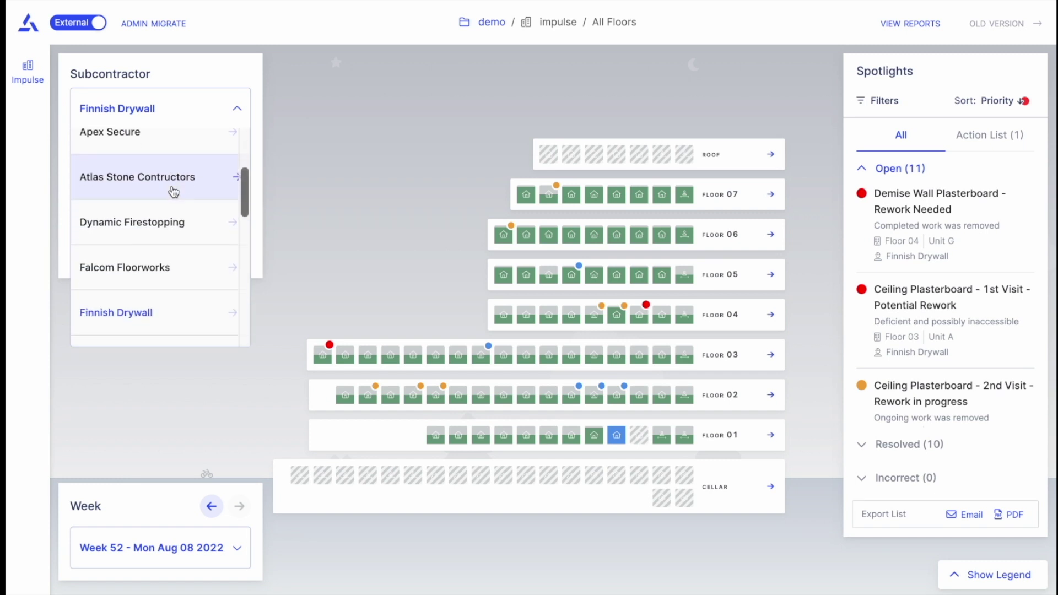
click(355, 241)
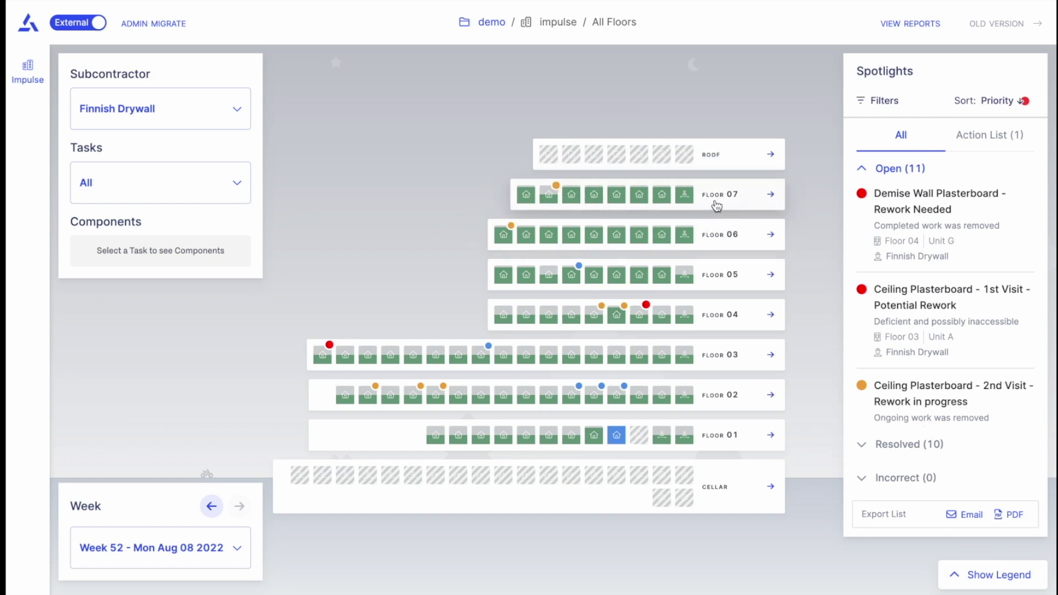
Open the Floor 07 page with its Unit B internal wall plasterboard rework spotlight.
click(743, 205)
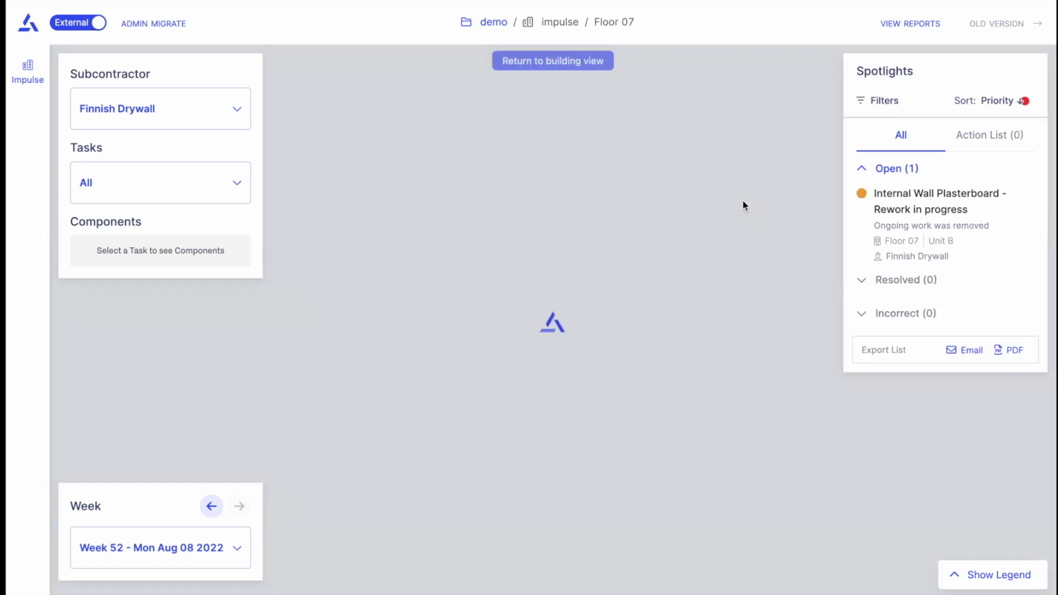